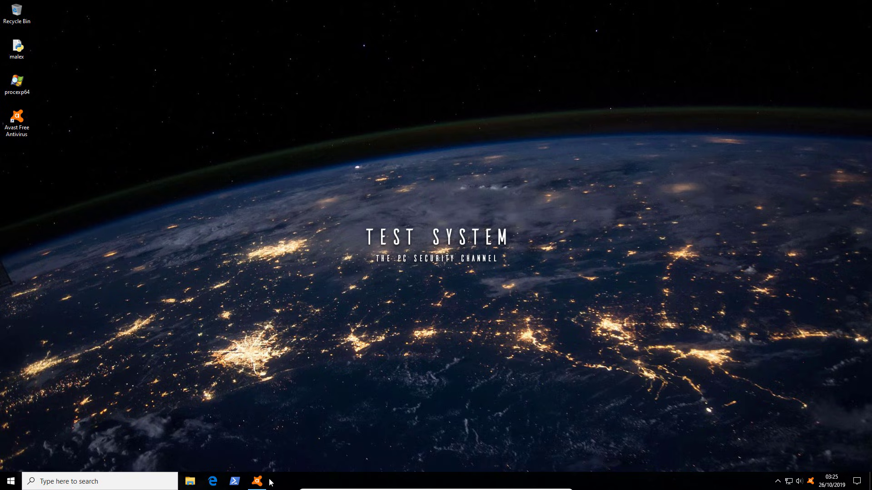
# Open Avast Free Antivirus from the taskbar to its 'You're protected' status page.
pyautogui.click(263, 482)
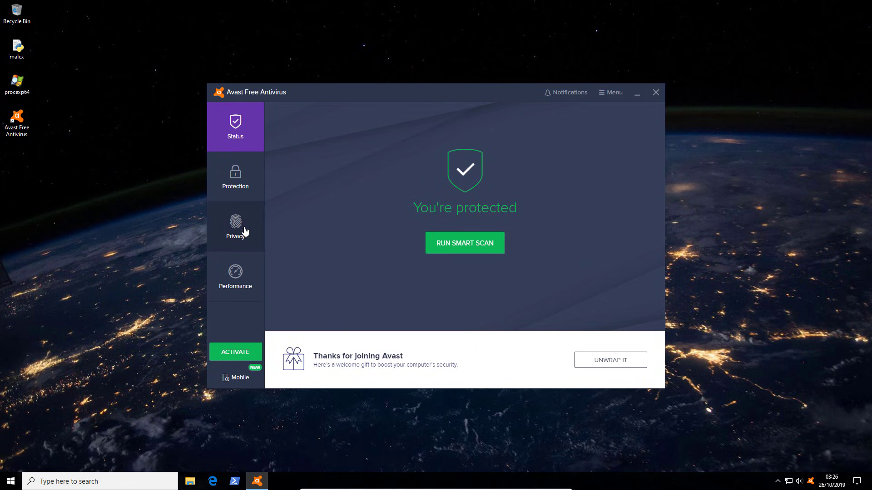
pyautogui.click(236, 177)
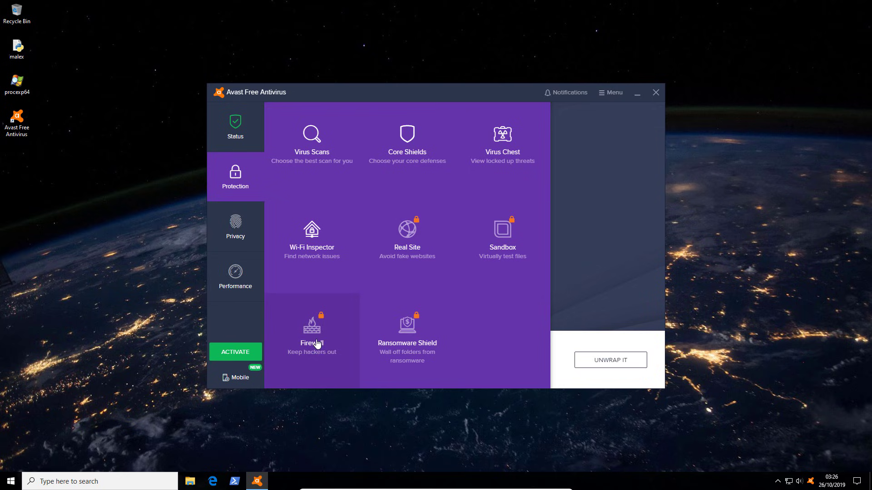
pyautogui.click(592, 303)
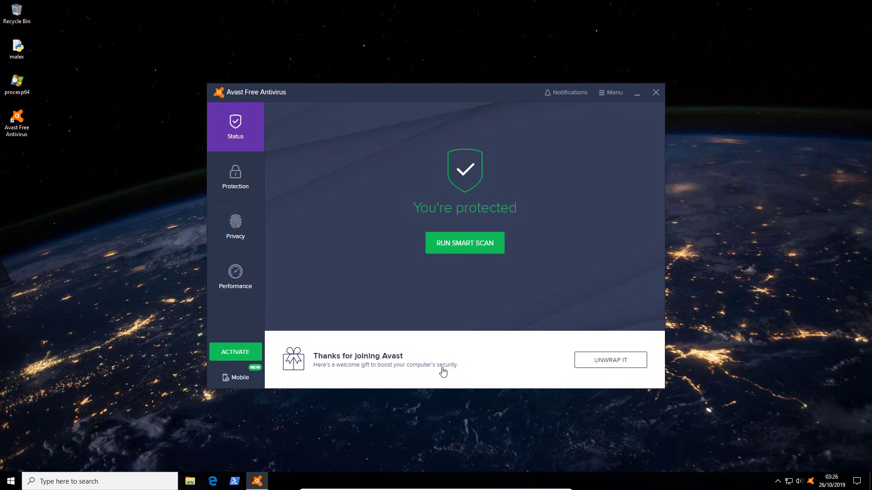
# Run a smart scan and page through results: no browser threats, outdated apps or malware, 3 advanced issues.
pyautogui.click(459, 246)
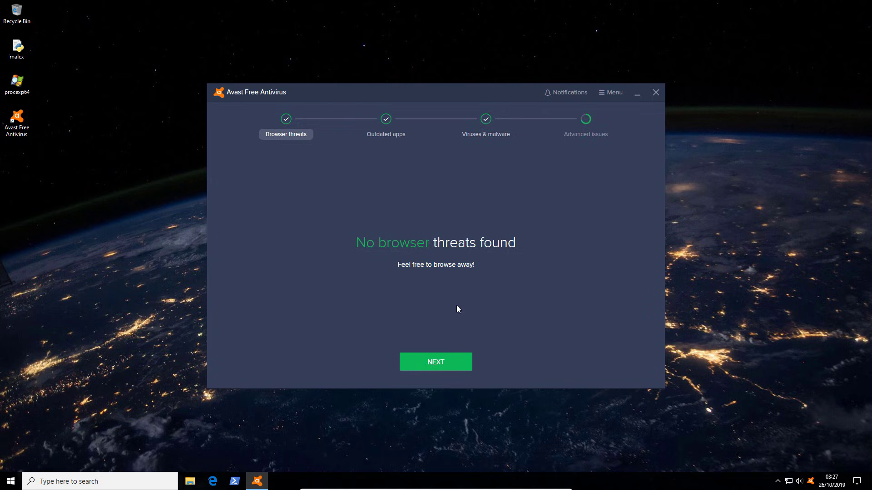
pyautogui.click(434, 366)
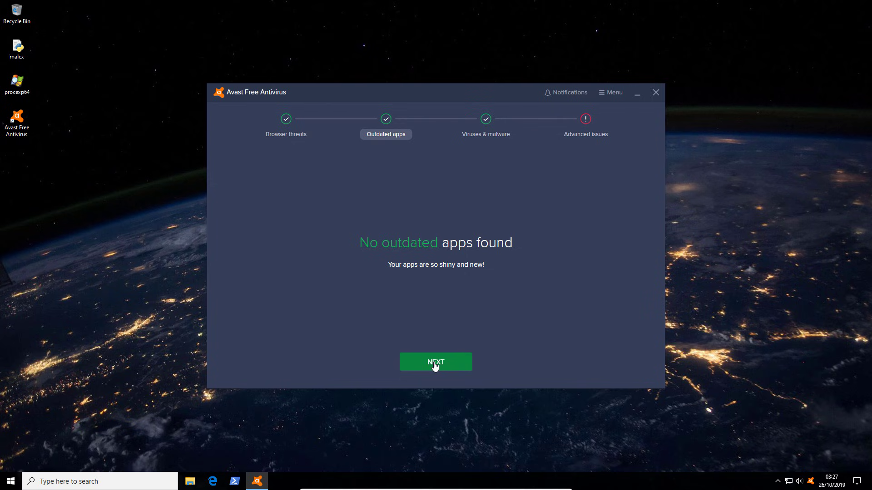
pyautogui.click(435, 366)
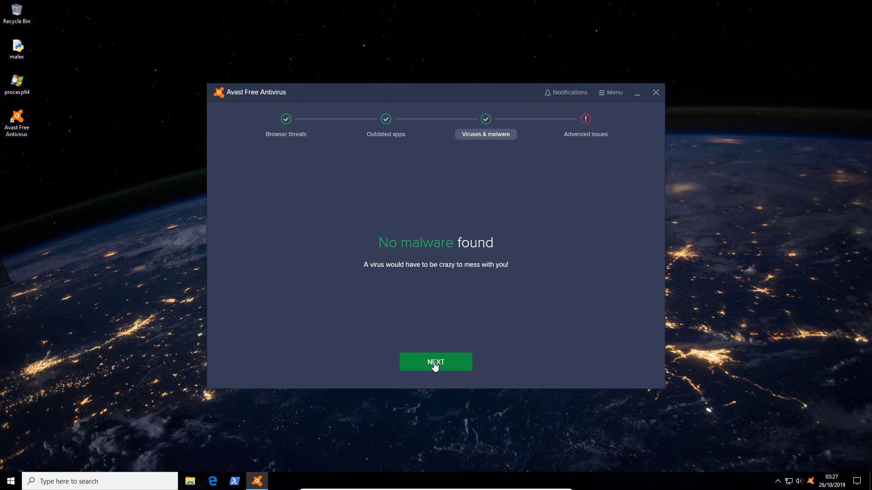
pyautogui.click(434, 366)
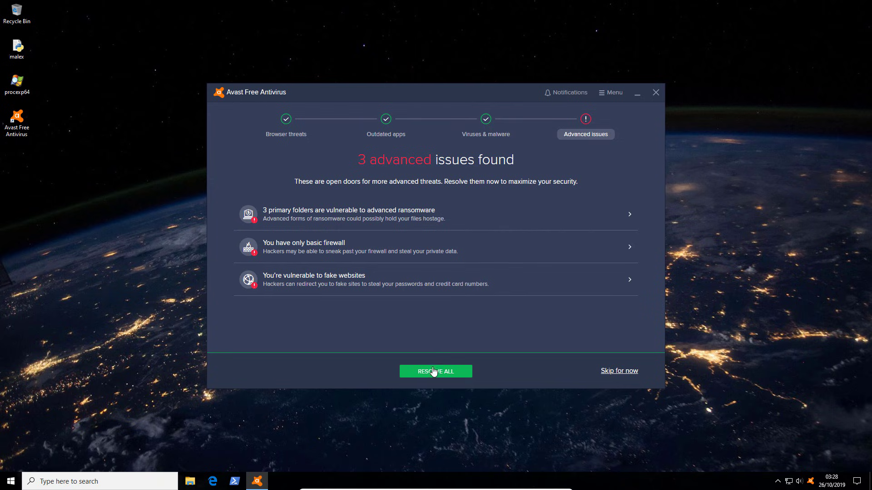
# Attempt Resolve All, close the Premium Security and 60-day trial offers, then skip the advanced issues.
pyautogui.click(435, 371)
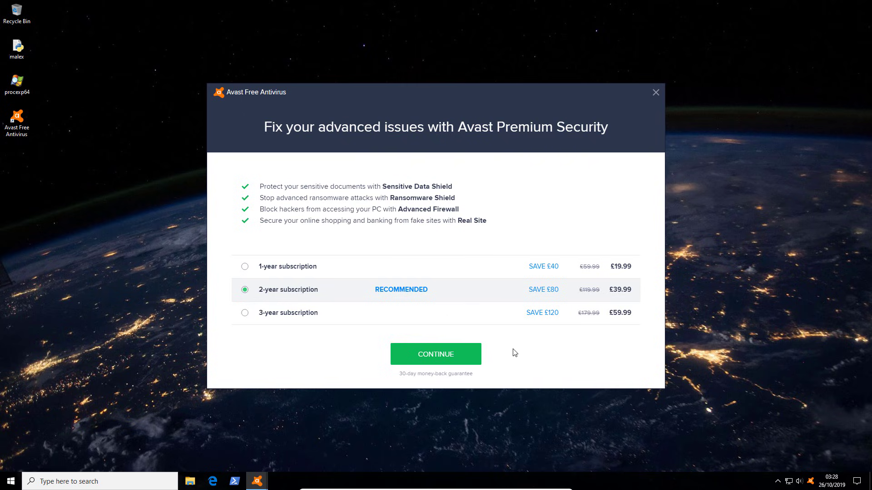
pyautogui.click(471, 355)
pyautogui.click(654, 93)
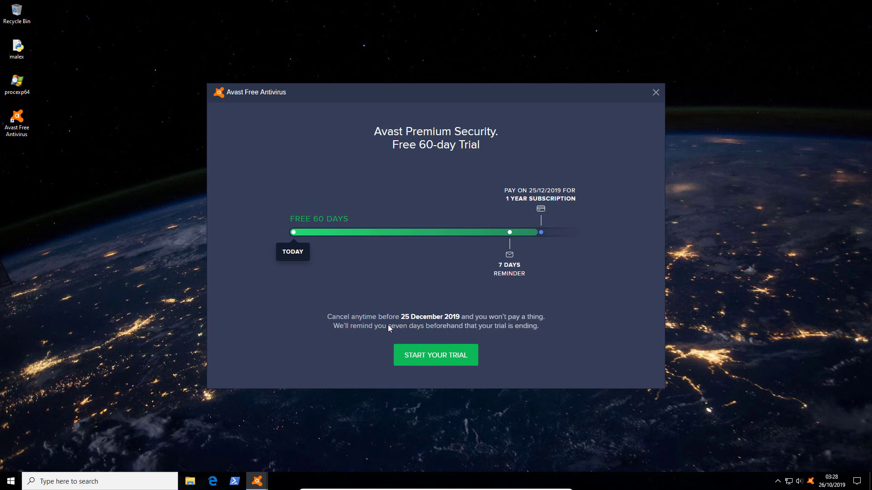
pyautogui.click(652, 93)
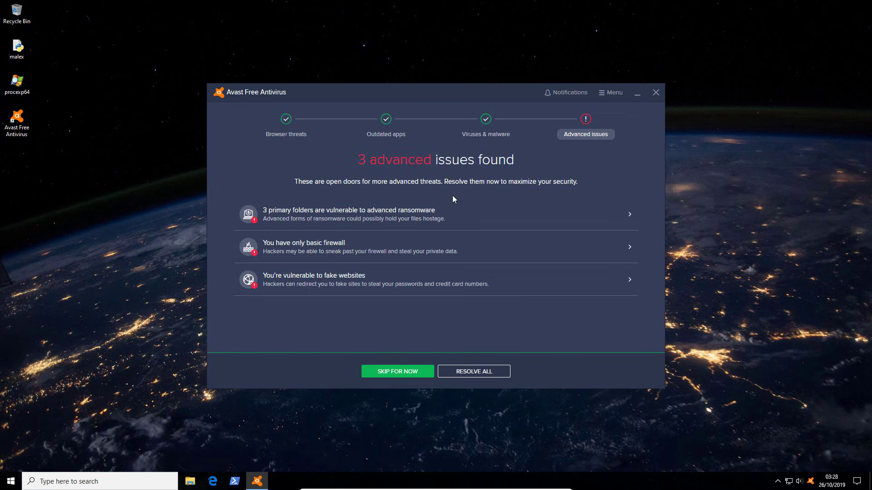
pyautogui.click(426, 371)
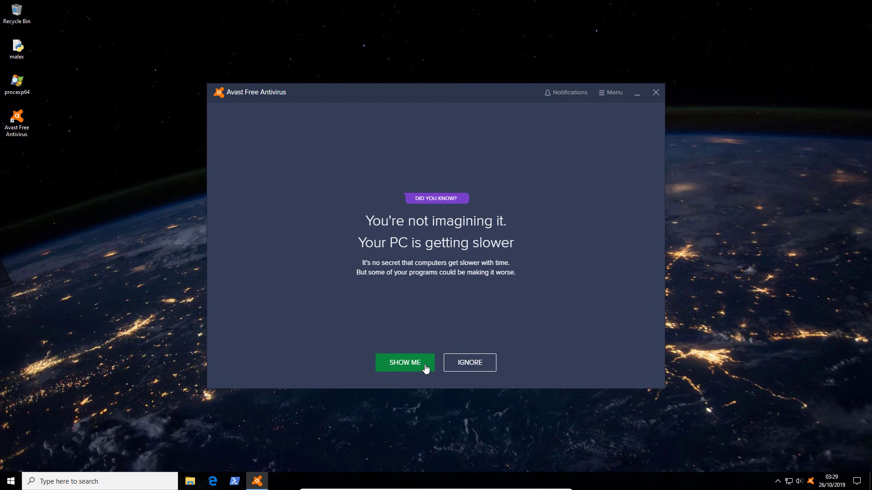
# View the slowdown issues, dismiss the Cleanup Premium and free-trial offers, and ignore the slowdown notice.
pyautogui.click(414, 368)
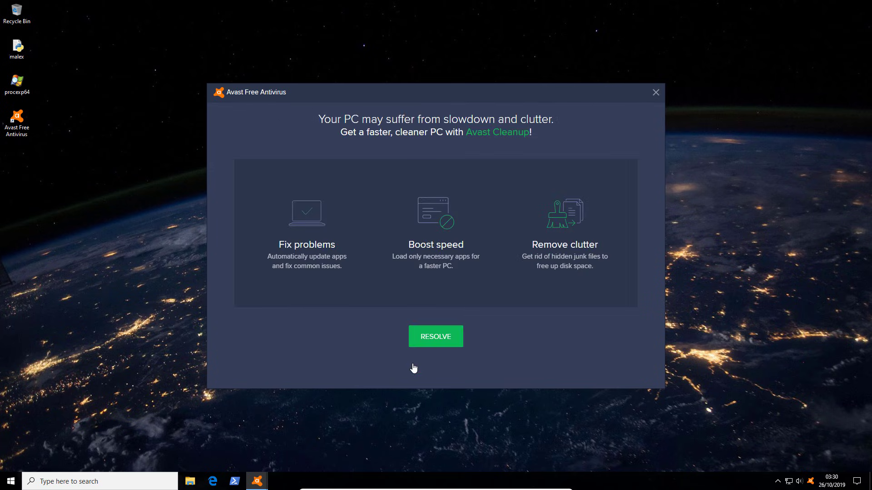
pyautogui.click(434, 349)
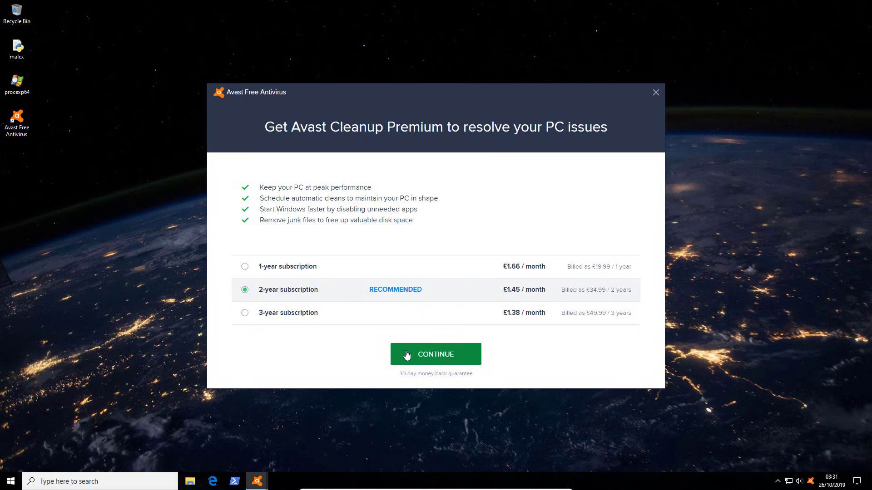
pyautogui.click(653, 96)
pyautogui.click(653, 94)
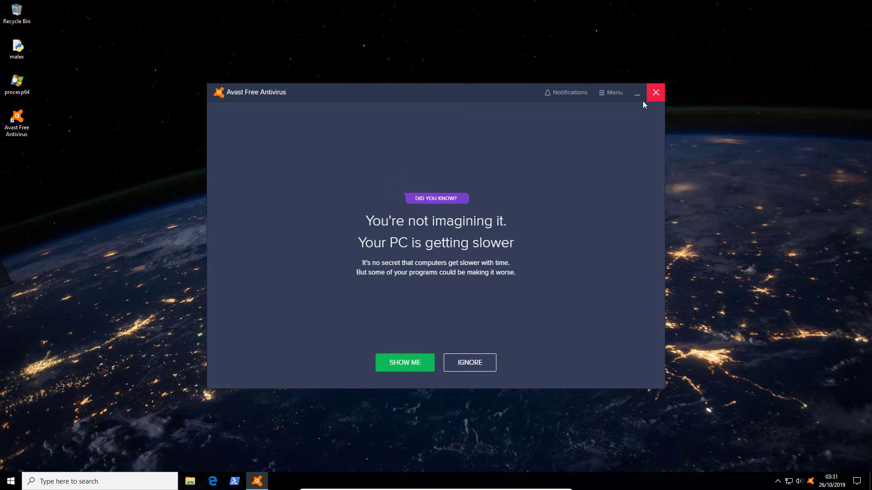
pyautogui.click(467, 366)
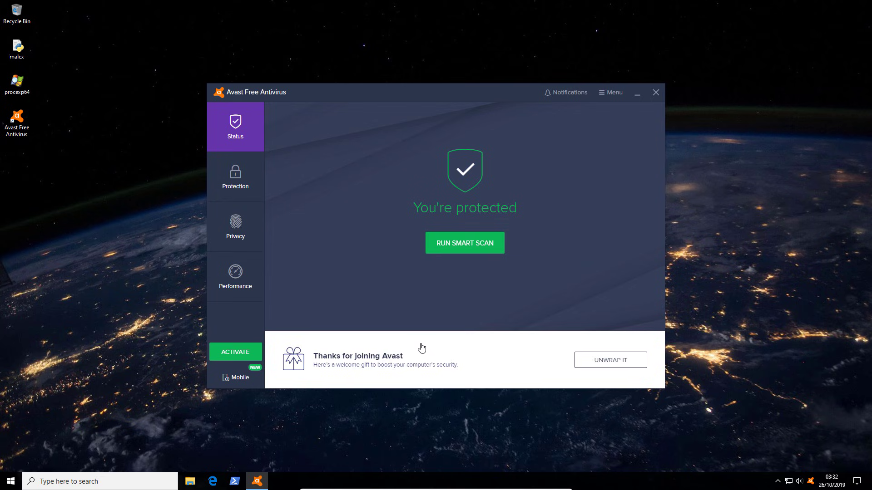
# Close the Avast Free Antivirus window to return to the desktop.
pyautogui.click(654, 93)
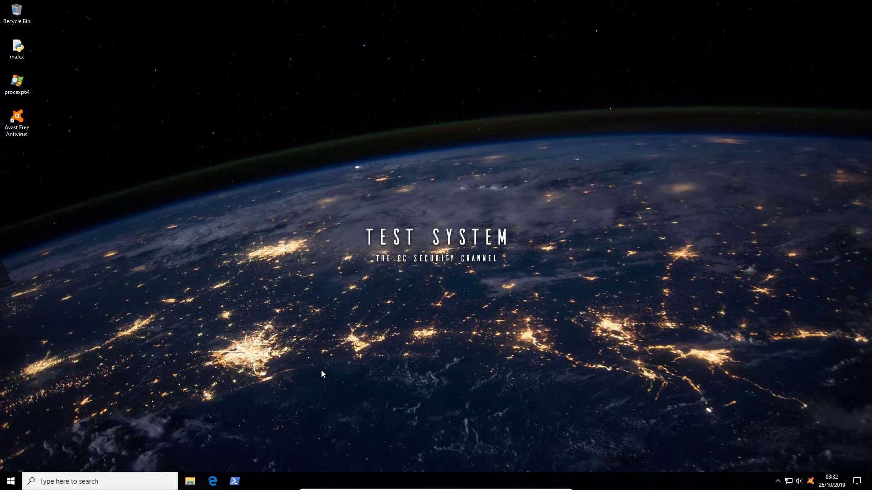
# Enter 'python malex.py' at the PowerShell Desktop prompt, then bring up Avast's tray quick options.
pyautogui.click(241, 482)
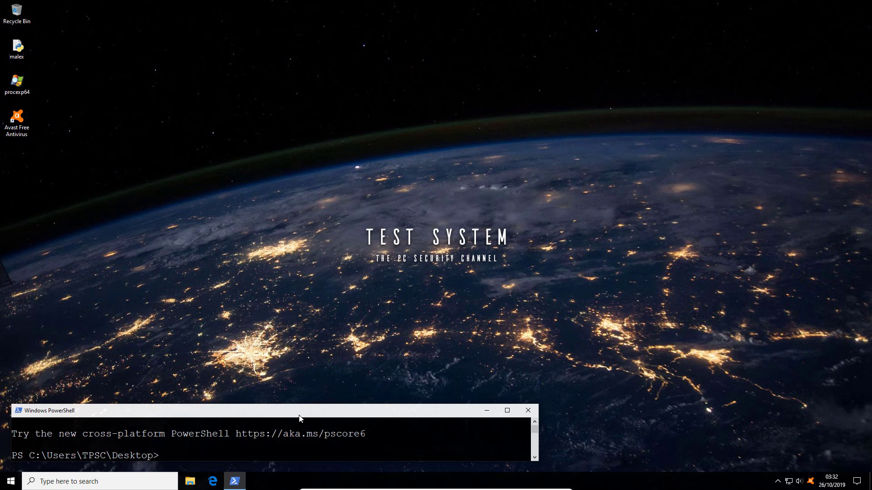
pyautogui.write('python malex.py')
pyautogui.click(813, 482)
pyautogui.rightClick(815, 485)
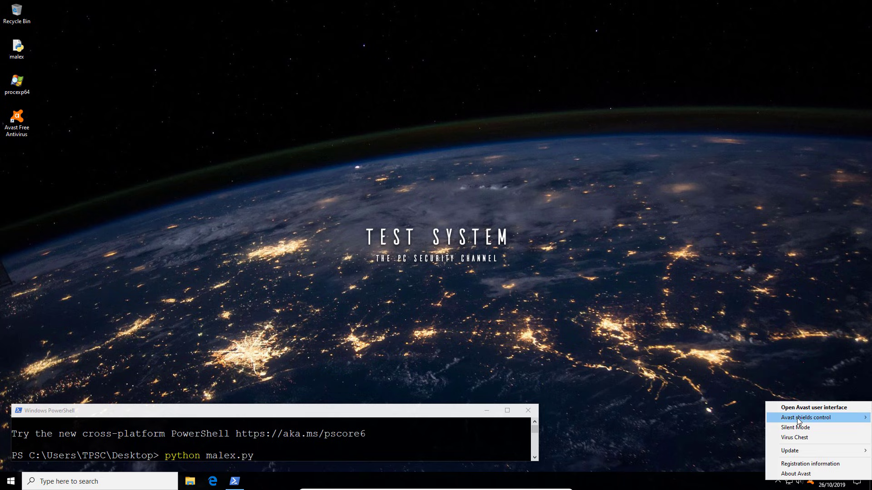
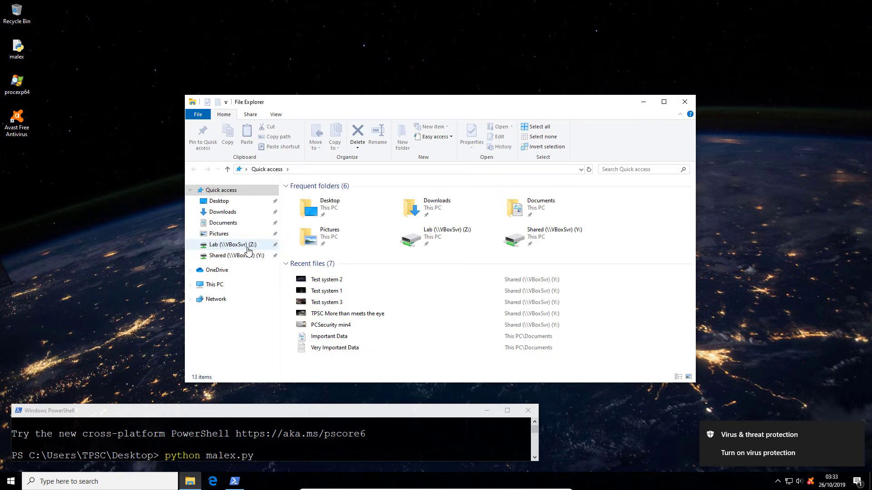
# Copy the Classified folder (1,714 items) from the Lab (Z:) share onto the Desktop, then close Explorer.
pyautogui.click(248, 245)
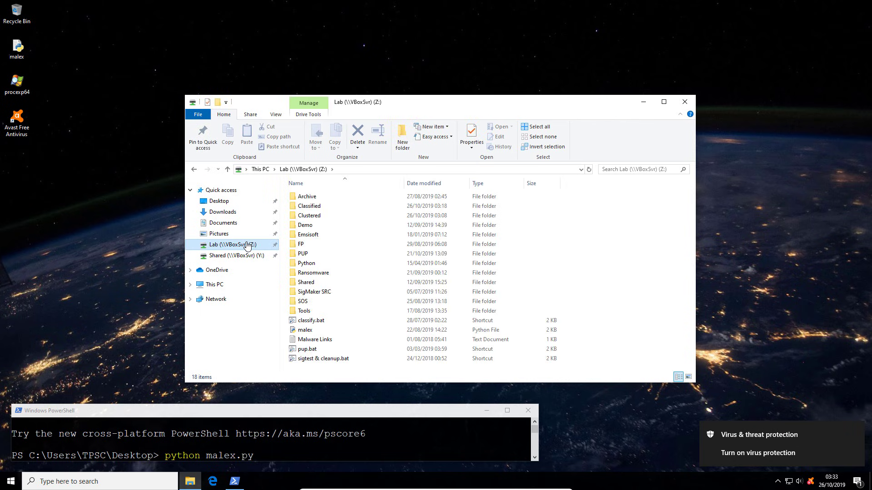
pyautogui.press('c')
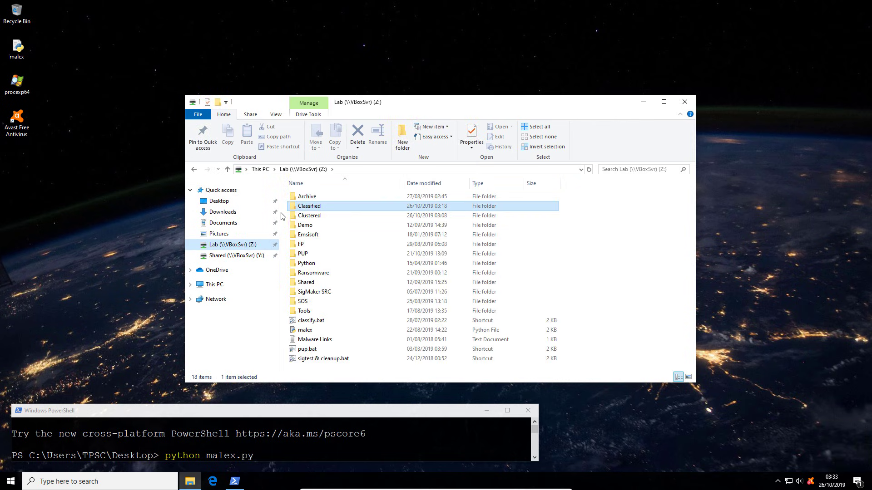
pyautogui.moveTo(309, 206); pyautogui.dragTo(19, 193)
pyautogui.click(690, 101)
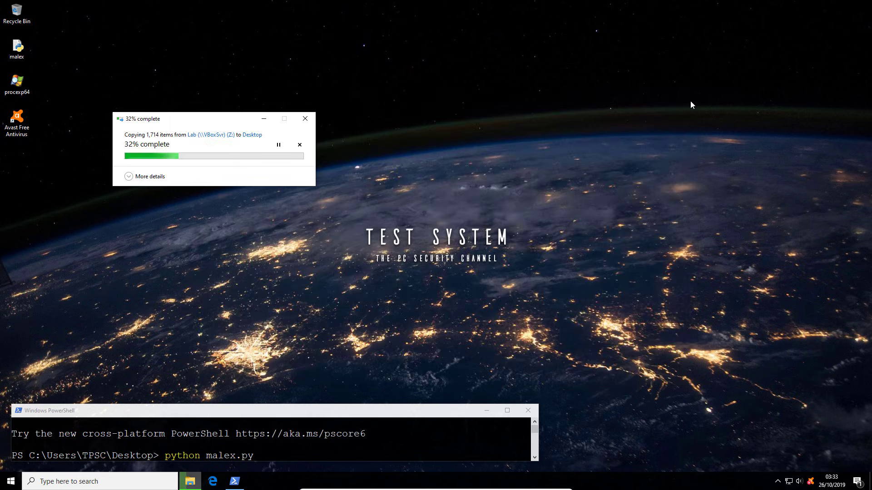
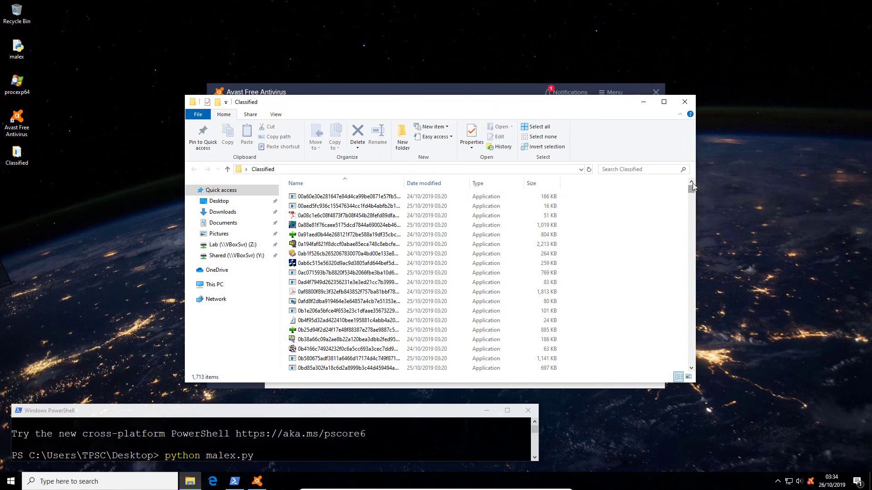
# Close the Classified folder window in File Explorer, bringing Avast Free Antivirus to the front.
pyautogui.click(685, 102)
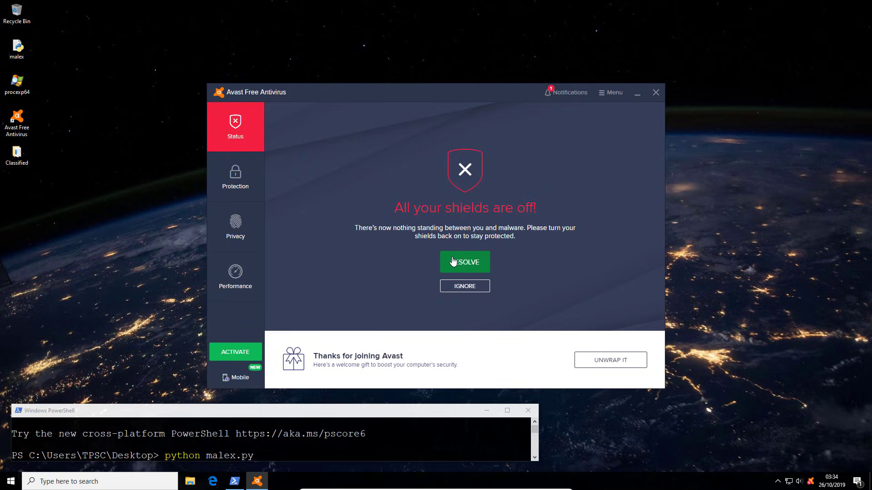
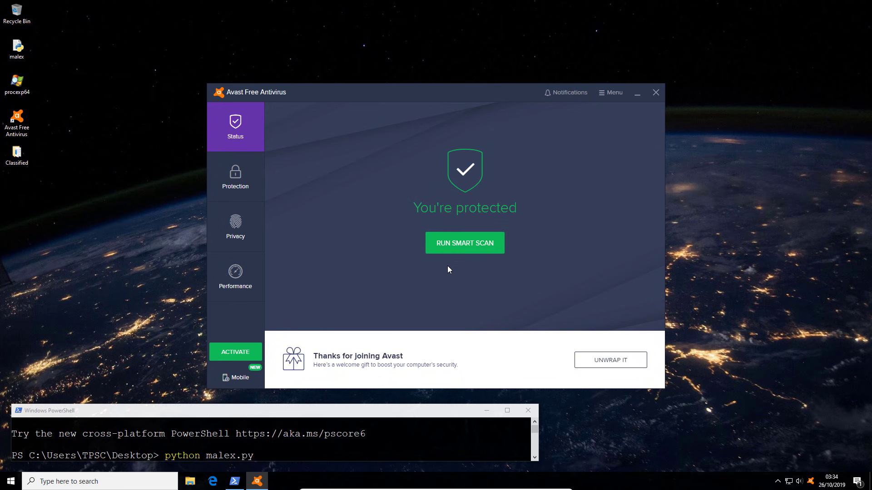
# Close the Avast status window and return to the PowerShell console holding the python malex.py command.
pyautogui.click(650, 99)
pyautogui.click(333, 441)
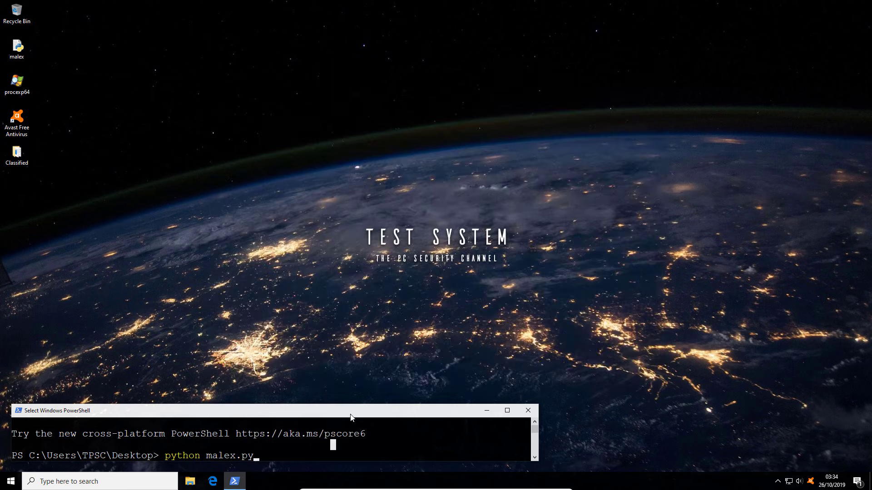
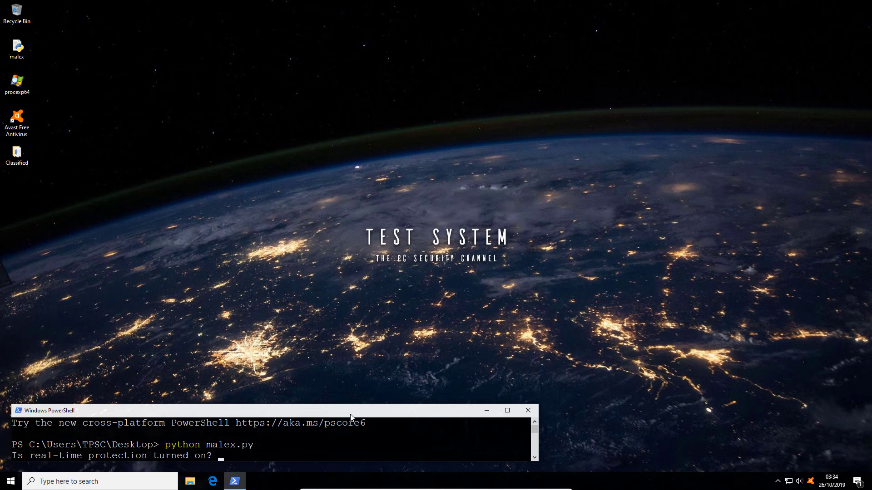
pyautogui.click(811, 481)
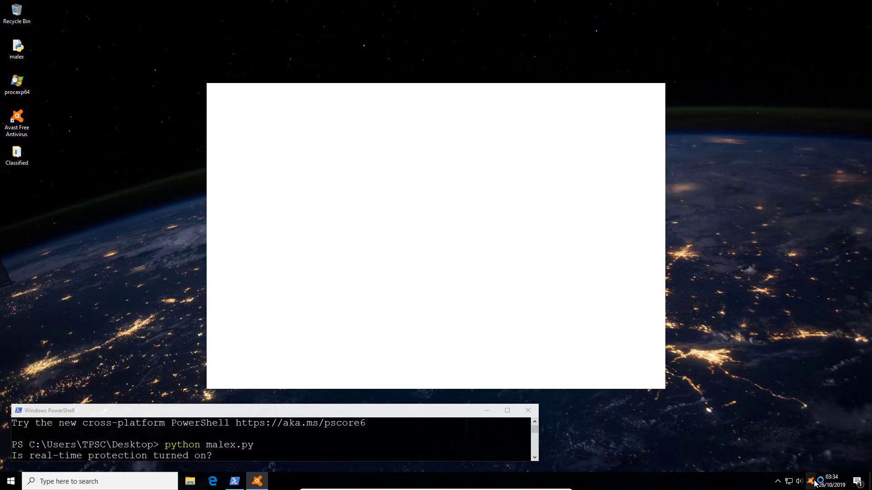
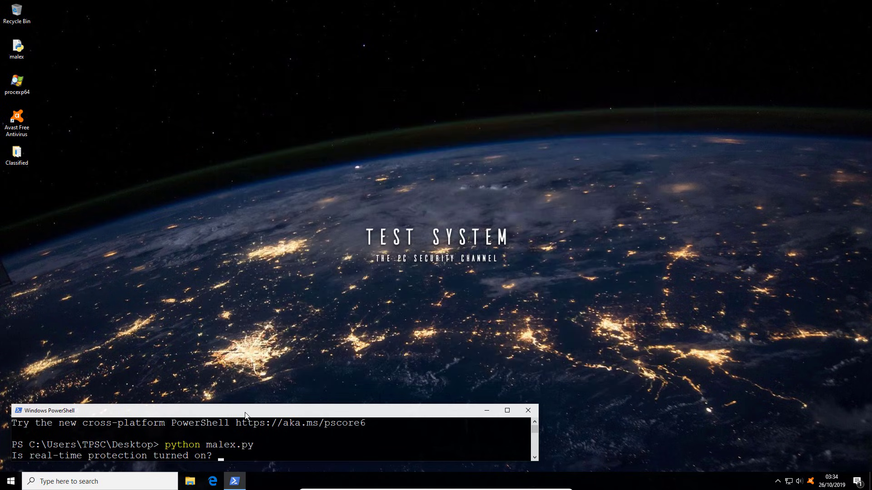
# Answer 'yes' to start the malware test, then dismiss Avast's threat notice and return to the console.
pyautogui.write('yes')
pyautogui.press('Return')
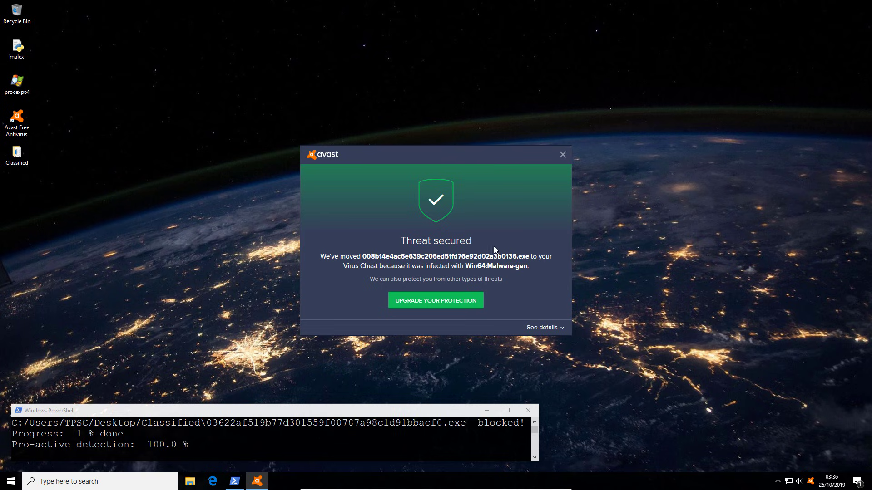
pyautogui.click(562, 155)
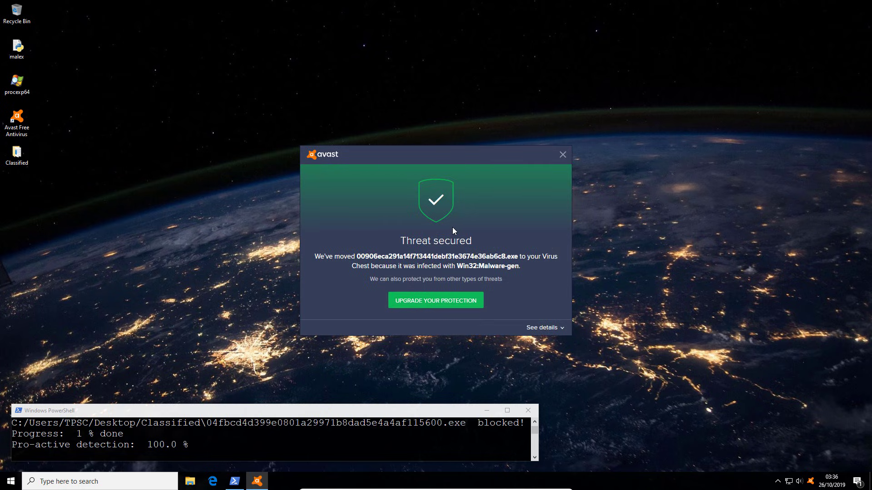
pyautogui.click(375, 408)
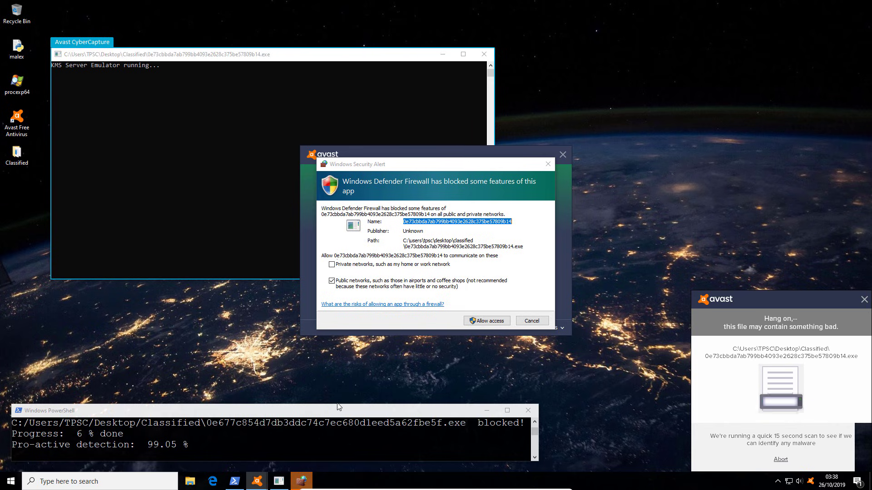
# Respond to the Windows Security Alert raised for the CyberCapture sample.
pyautogui.click(470, 318)
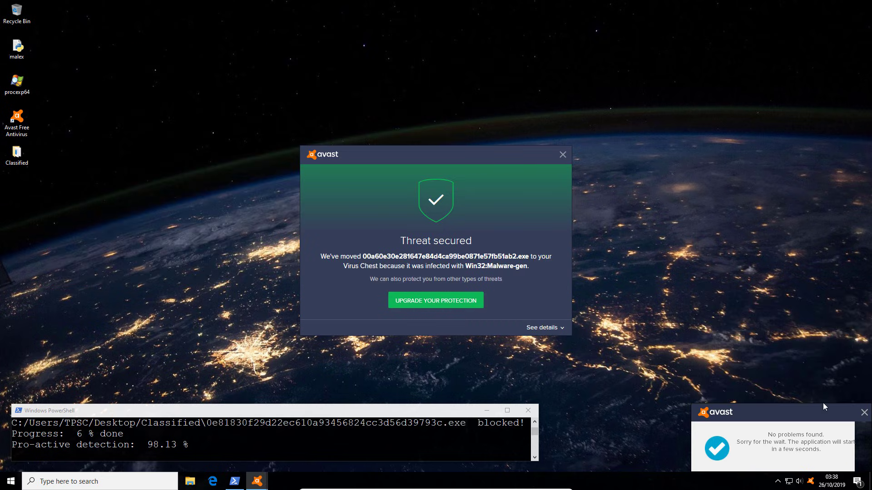
# Dismiss the 'No problems found' and DeepScreen blocked-threat notifications.
pyautogui.click(864, 414)
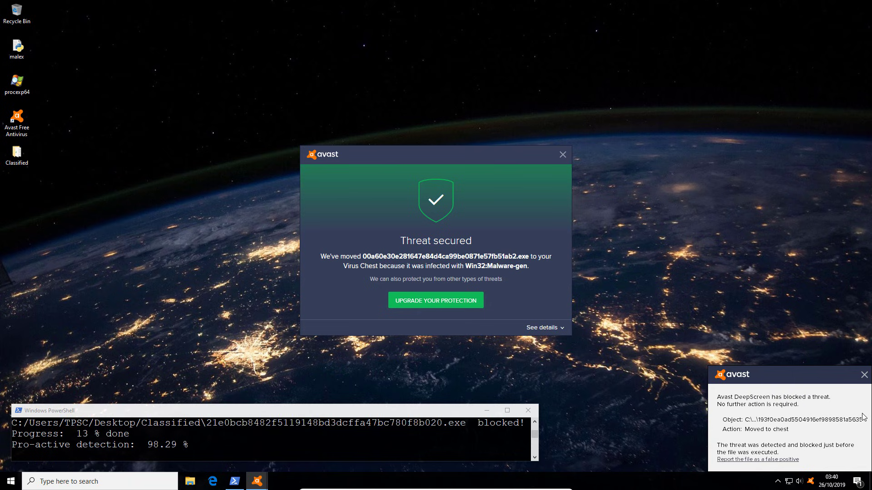
pyautogui.click(864, 376)
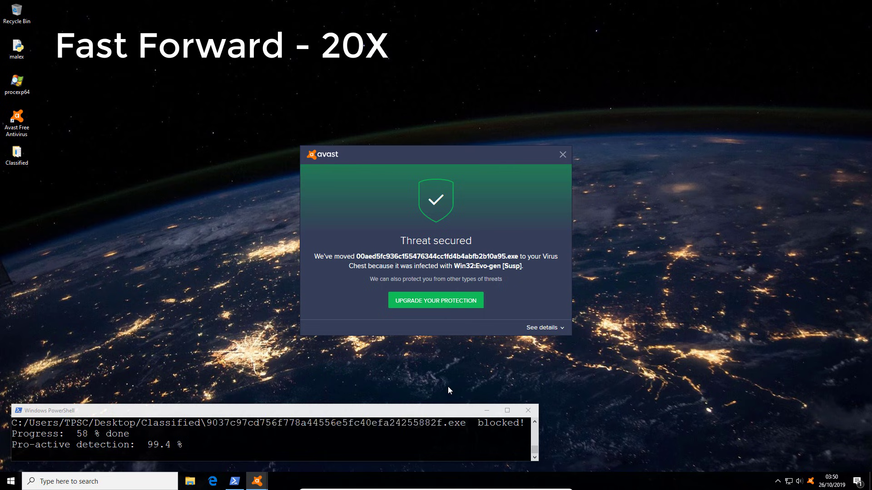
# Open Task Manager alongside the test console and close the Avast main window.
pyautogui.hotkey('ctrl', 'shift', 'Escape')
pyautogui.click(390, 414)
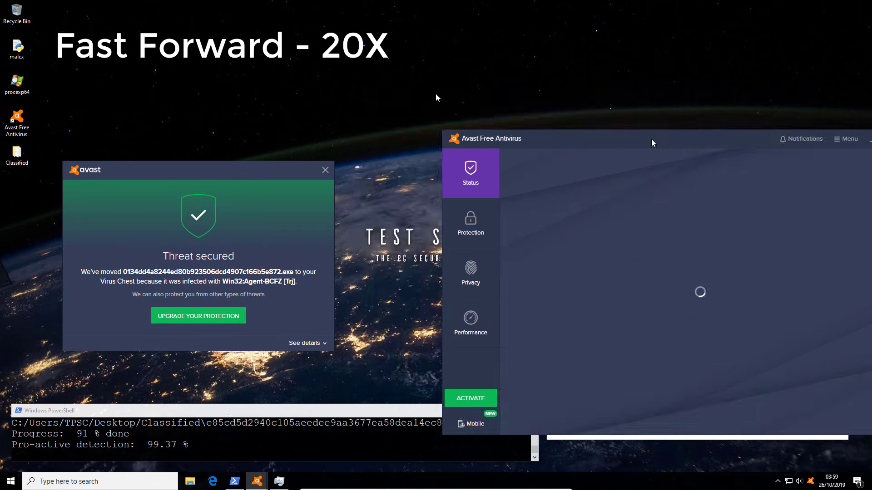
pyautogui.click(816, 168)
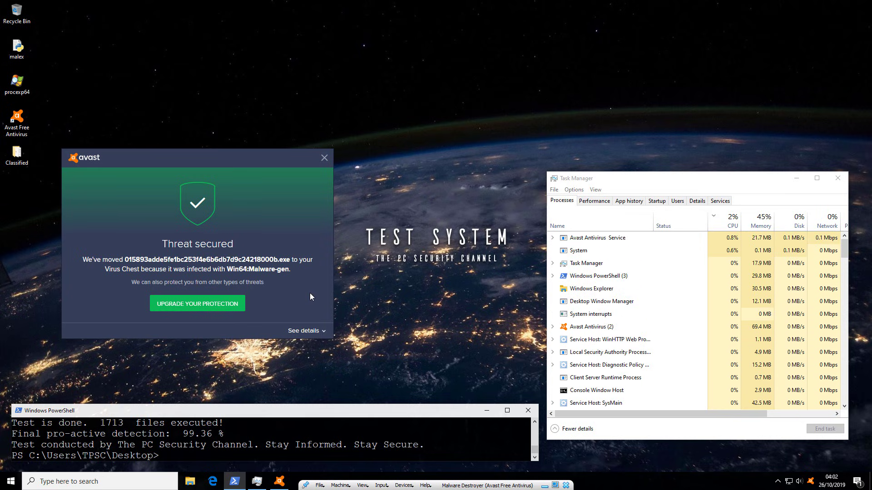
# Review Task Manager's Processes list and Startup tab, then close it.
pyautogui.moveTo(638, 180); pyautogui.dragTo(596, 85)
pyautogui.scroll(-2, 551, 253)
pyautogui.scroll(-3, 551, 254)
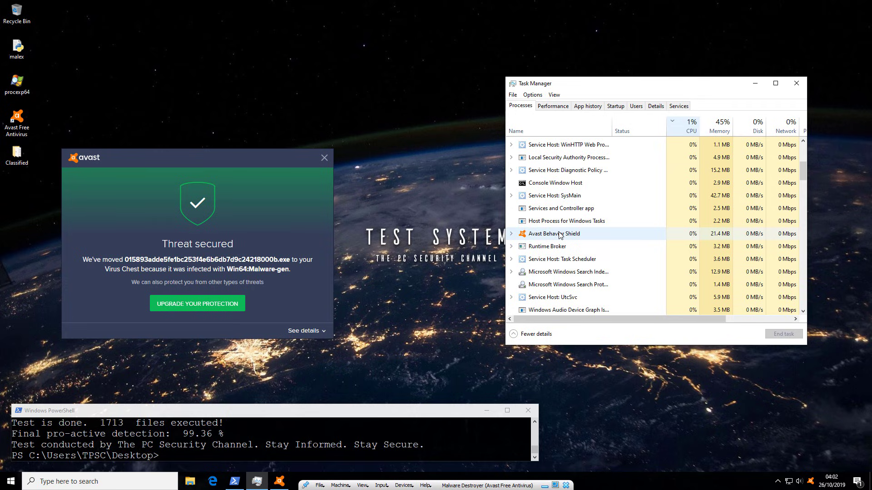
pyautogui.click(615, 106)
pyautogui.click(795, 83)
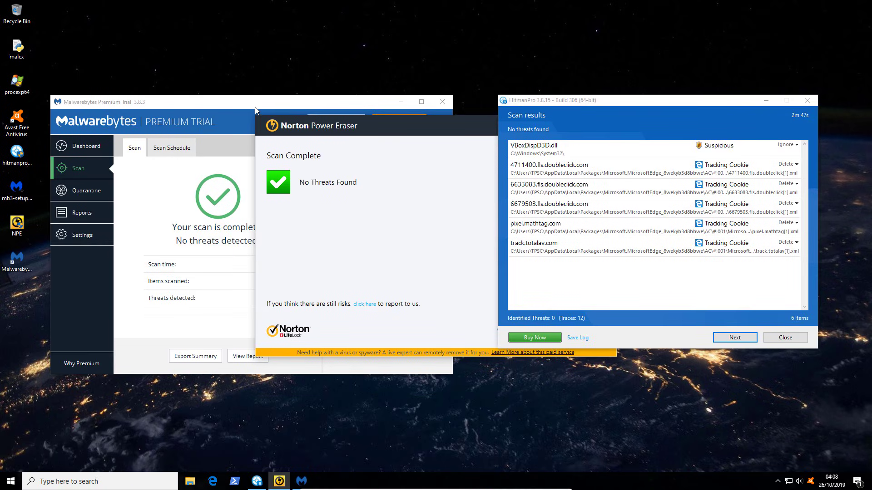
# Close the clean Malwarebytes, Norton Power Eraser and HitmanPro results, then launch Avast.
pyautogui.click(255, 107)
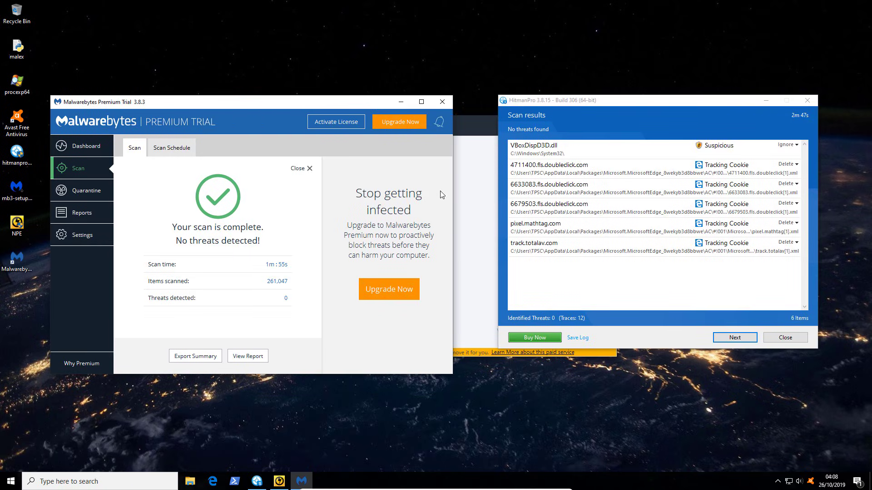
pyautogui.click(442, 102)
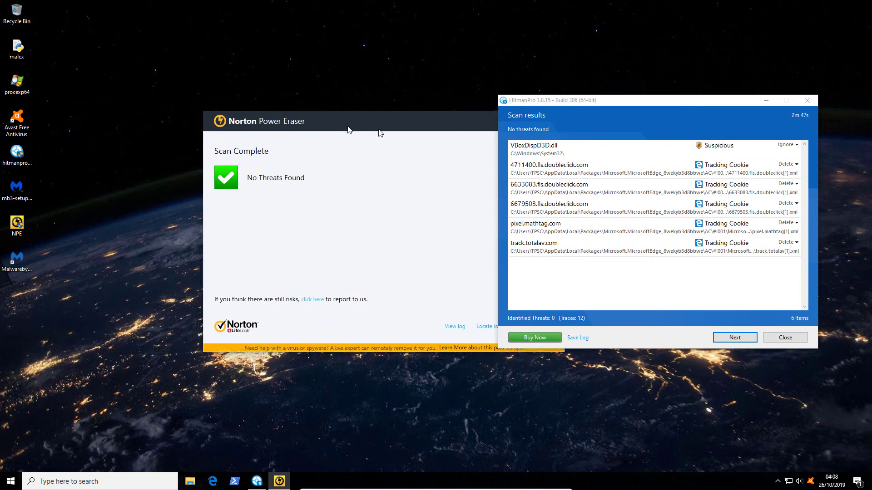
pyautogui.moveTo(357, 128); pyautogui.dragTo(313, 120)
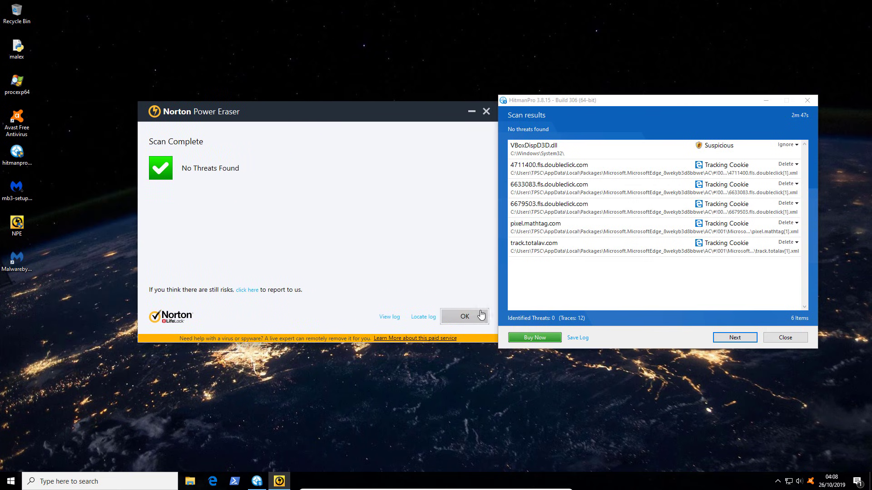
pyautogui.click(464, 317)
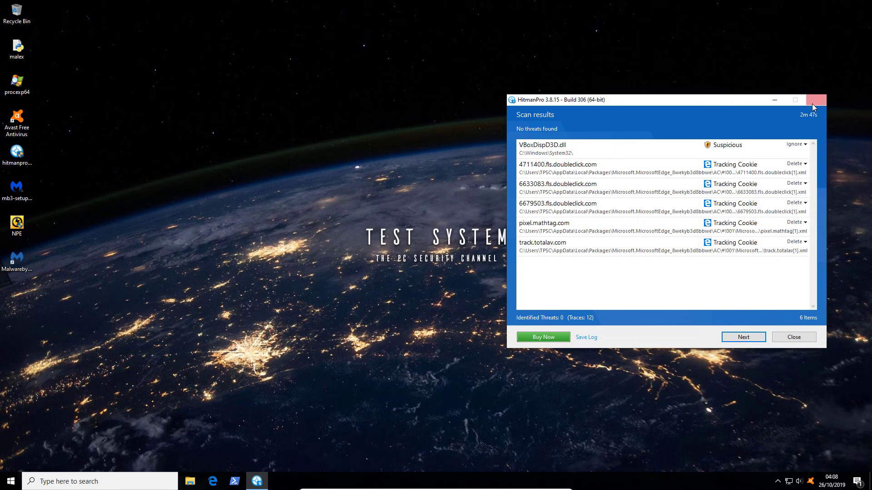
pyautogui.click(794, 338)
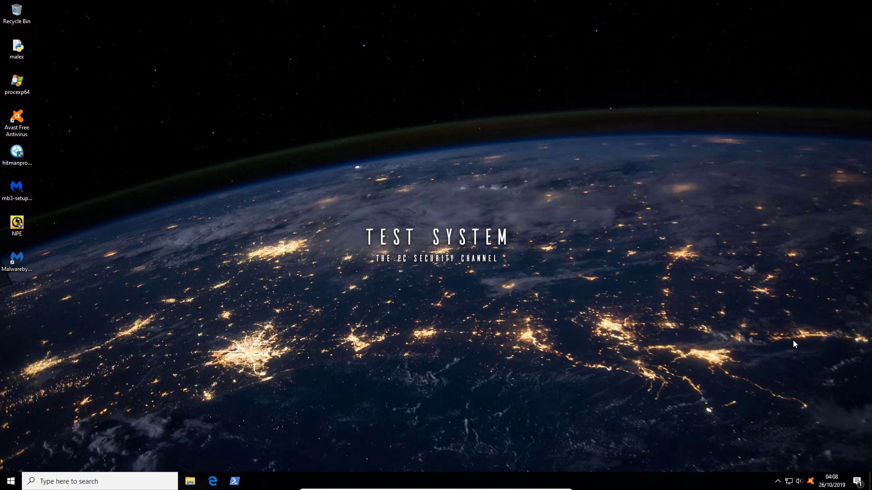
pyautogui.click(811, 482)
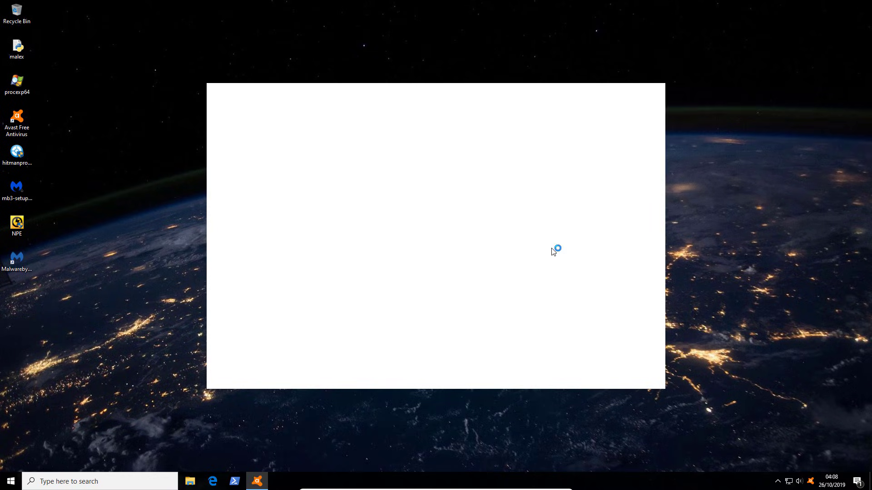